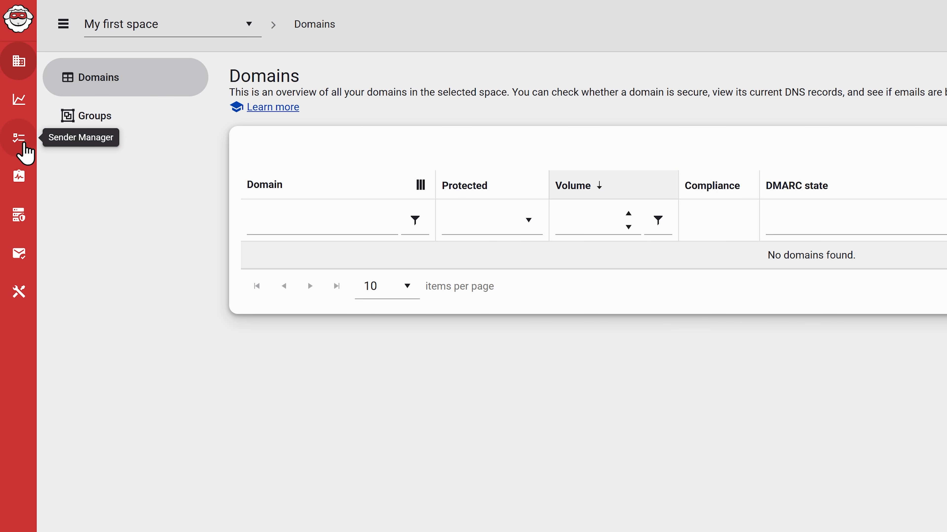
Open the Pulse section and view its Alerts page and its list of notification channels
left_click(23, 185)
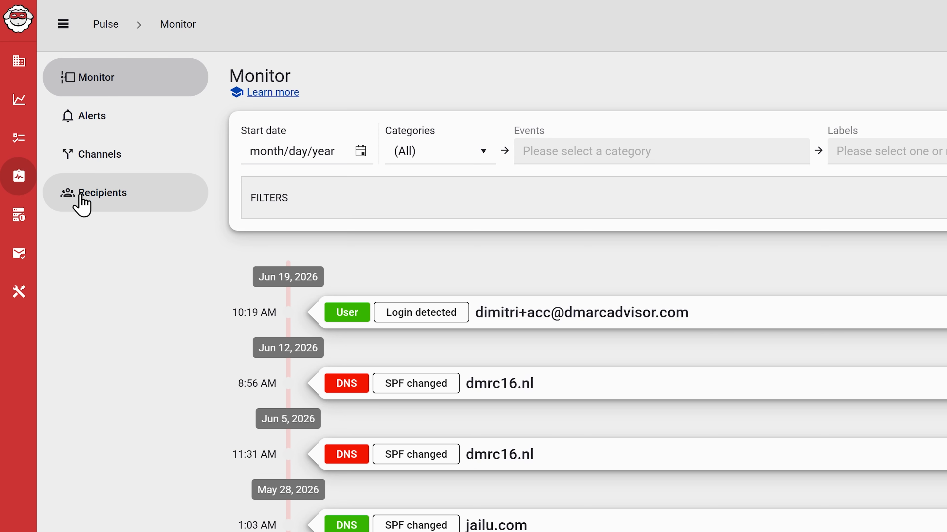
left_click(117, 129)
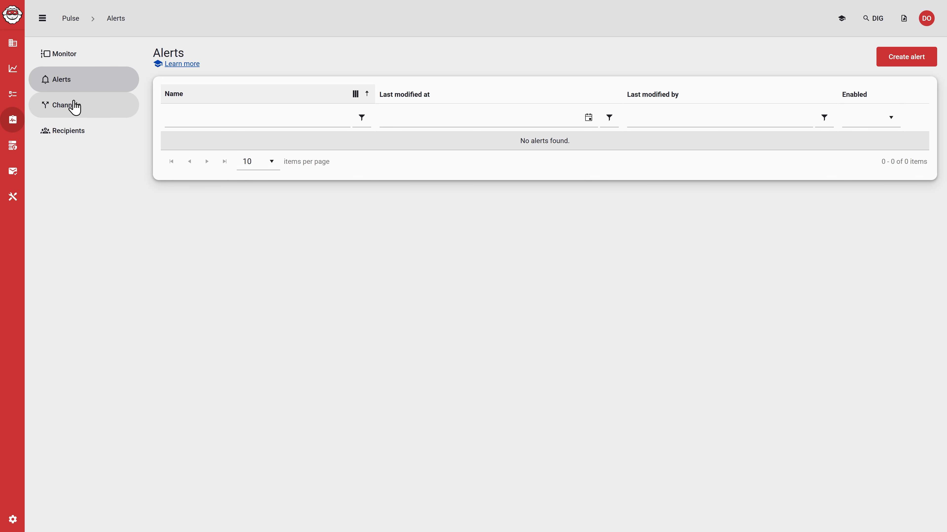
left_click(71, 109)
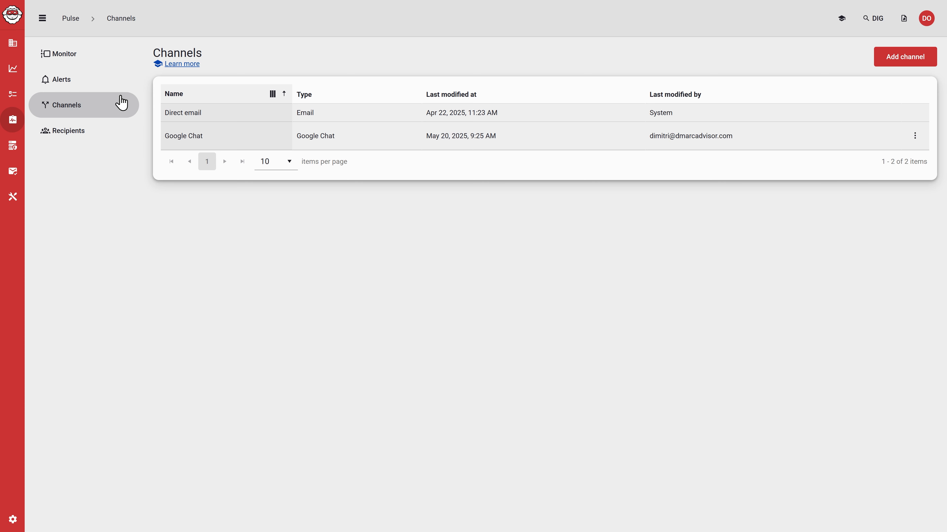
Start a new alert under Pulse Alerts and name it DMARC
left_click(45, 87)
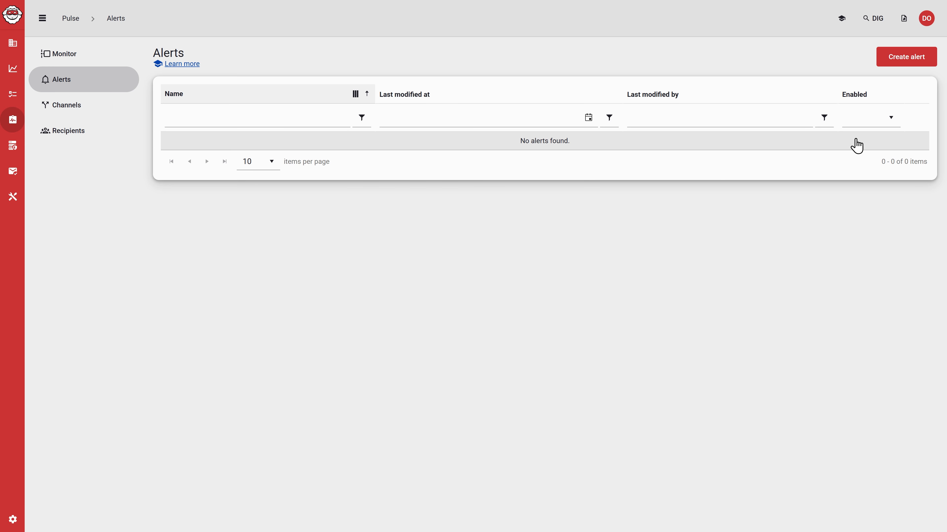
left_click(911, 62)
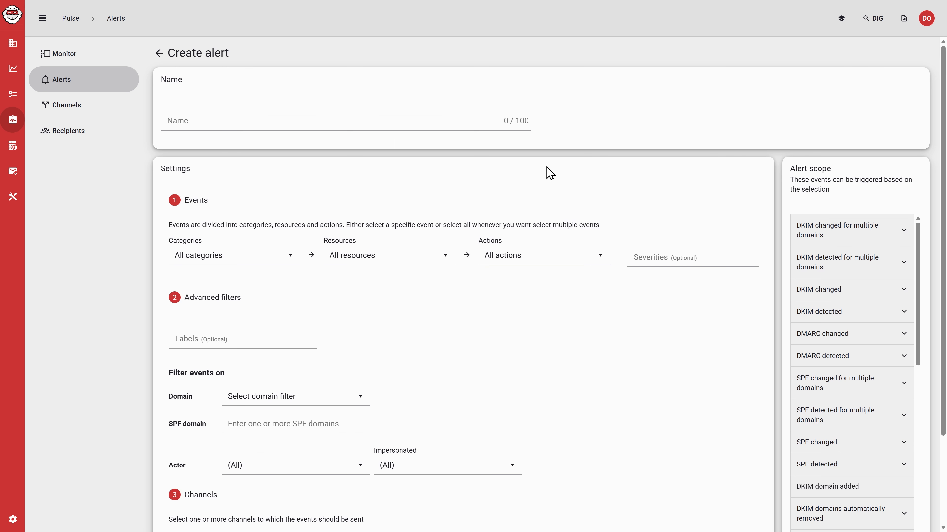
left_click(273, 123)
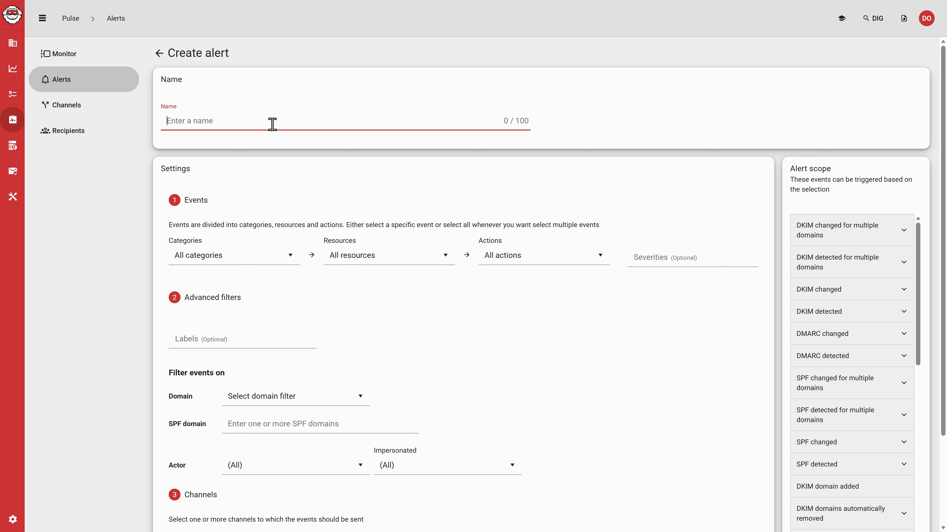
type("DMARC")
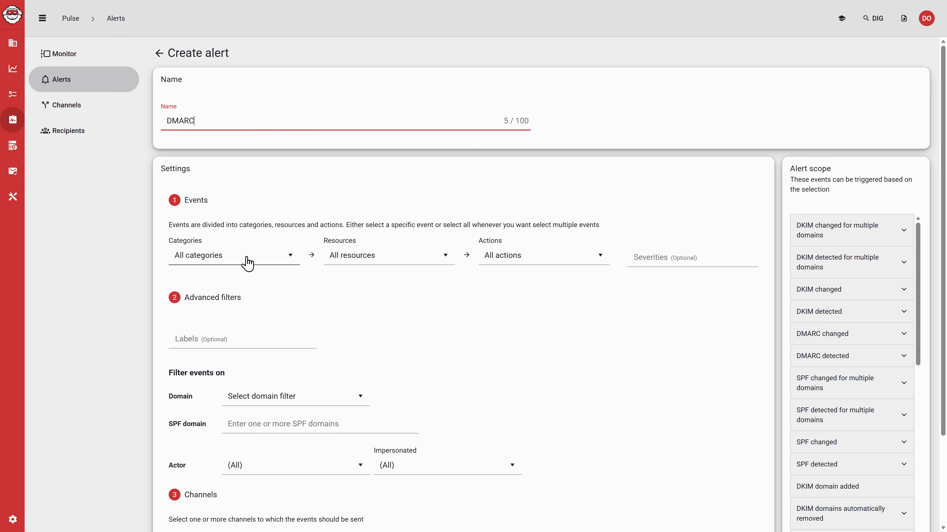
Limit the alert's events to the DNS category and the DMARC resource, and check the available actions
left_click(248, 262)
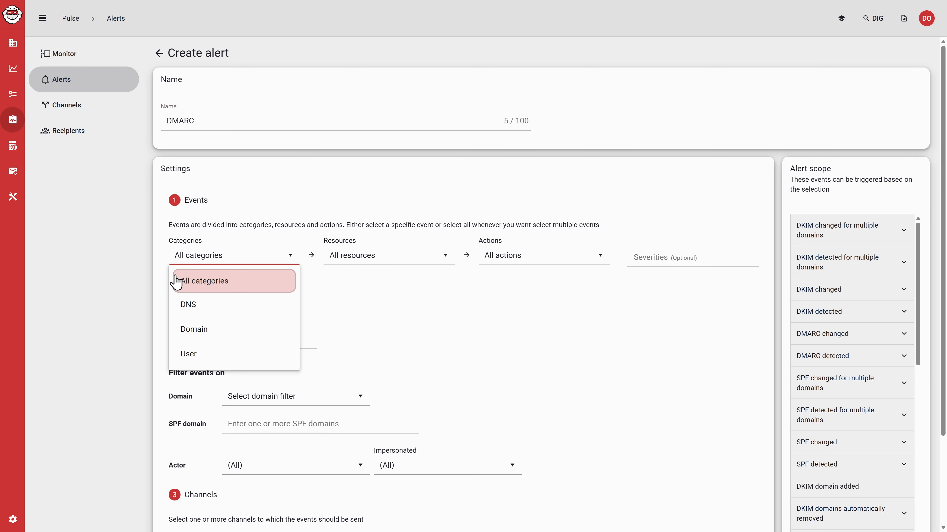
left_click(197, 306)
left_click(378, 261)
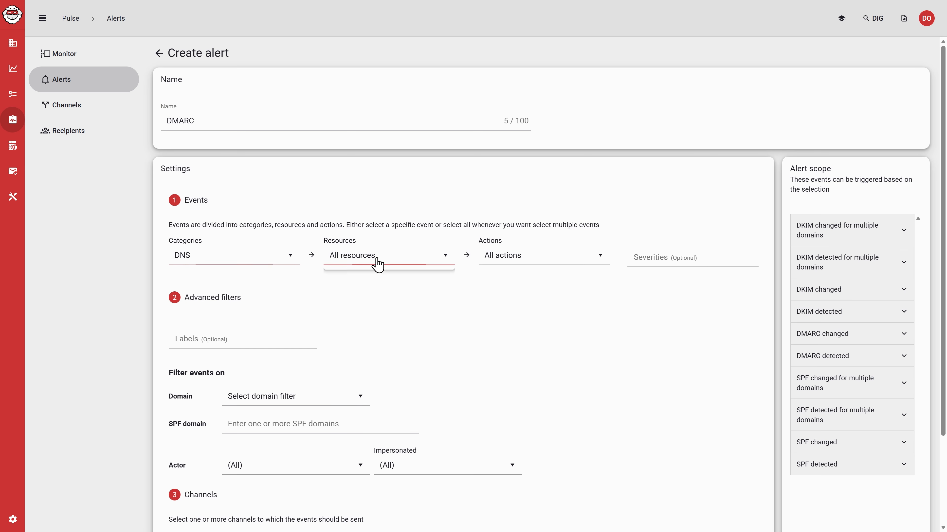
left_click(369, 335)
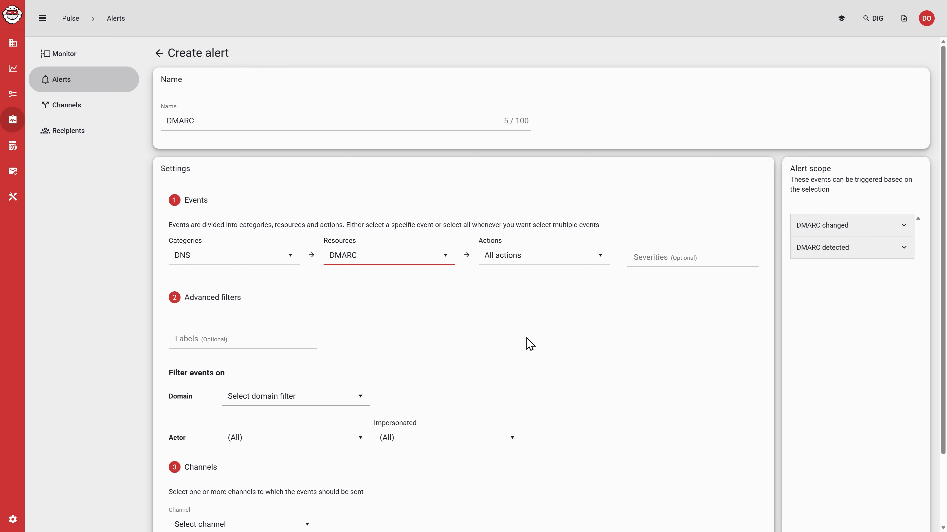
left_click(554, 264)
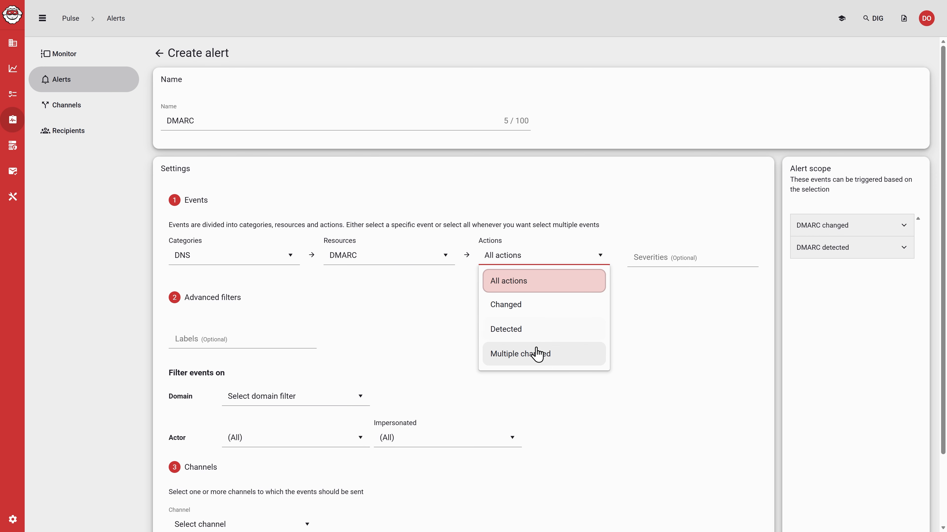
Add the severities Error, Warning and Info to the alert's events
left_click(672, 260)
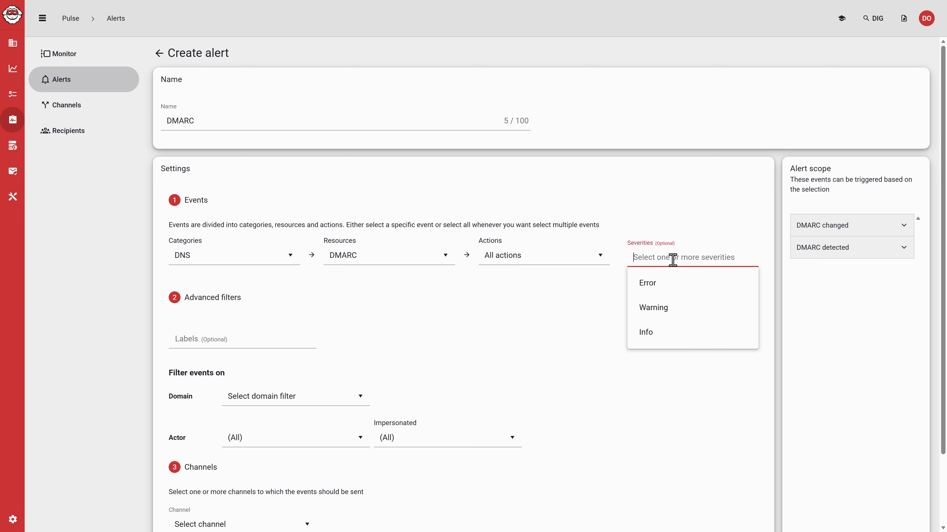
left_click(665, 285)
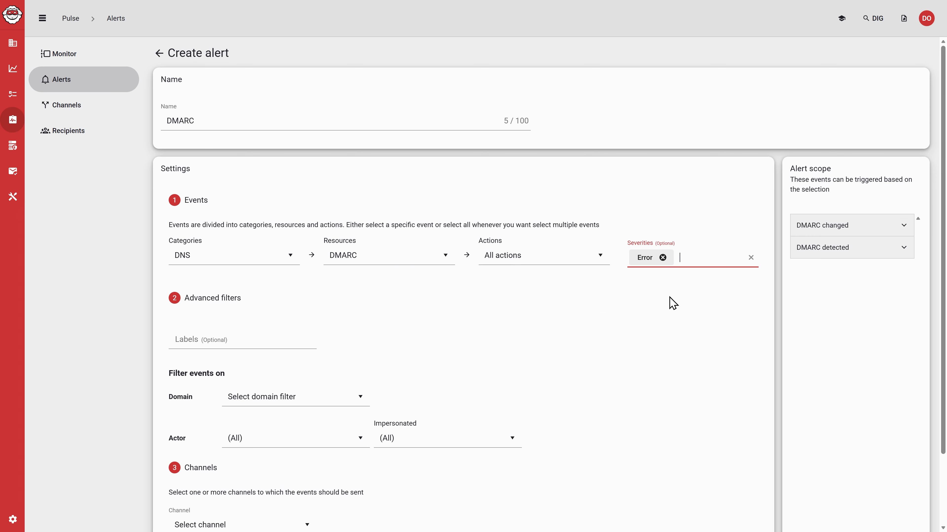
left_click(693, 262)
left_click(671, 310)
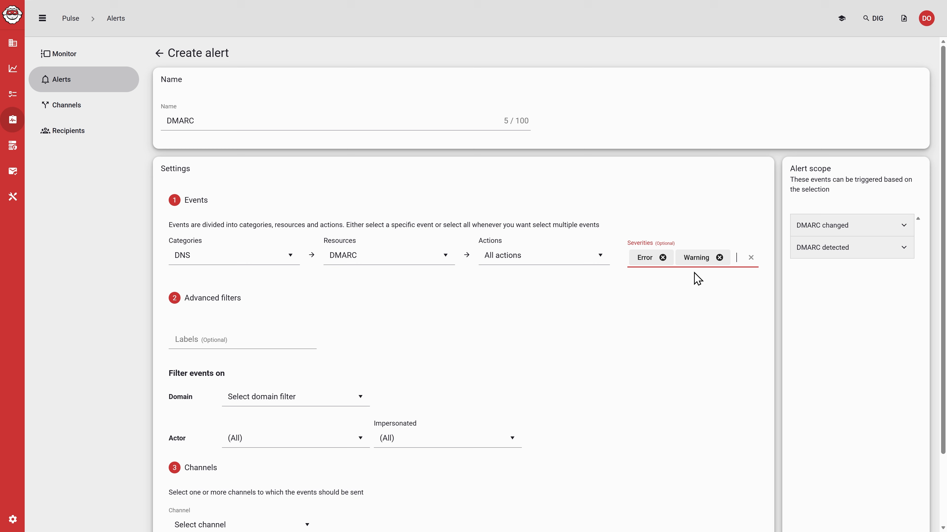
left_click(732, 260)
left_click(673, 332)
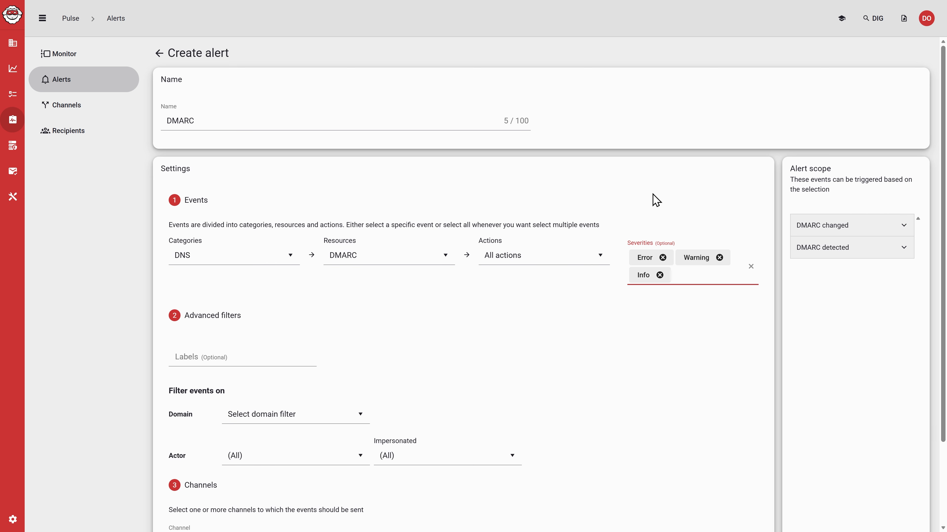
Review the DMARC changed events in the alert scope and remove the Info severity from the alert
left_click(874, 229)
scroll(847, 253, "down", 3)
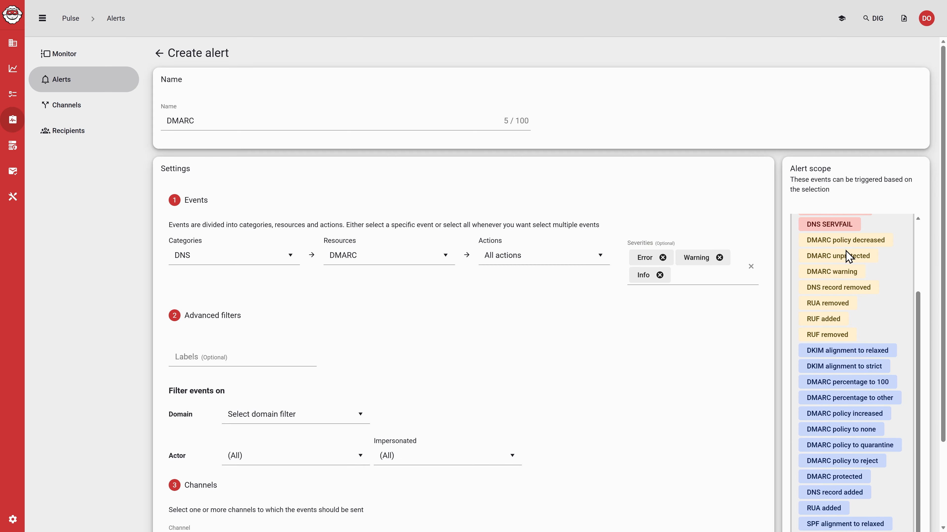
scroll(847, 256, "up", 3)
scroll(841, 259, "down", 2)
scroll(840, 268, "up", 2)
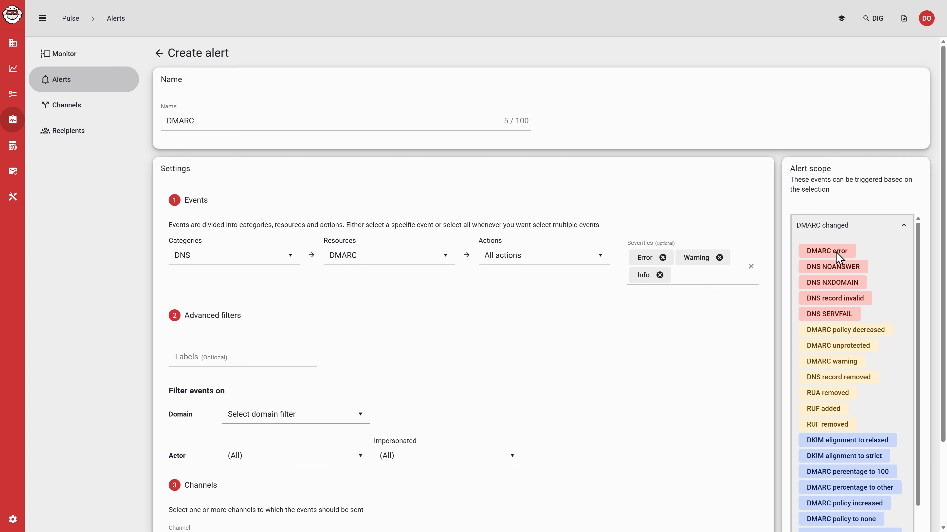
scroll(841, 382, "down", 5)
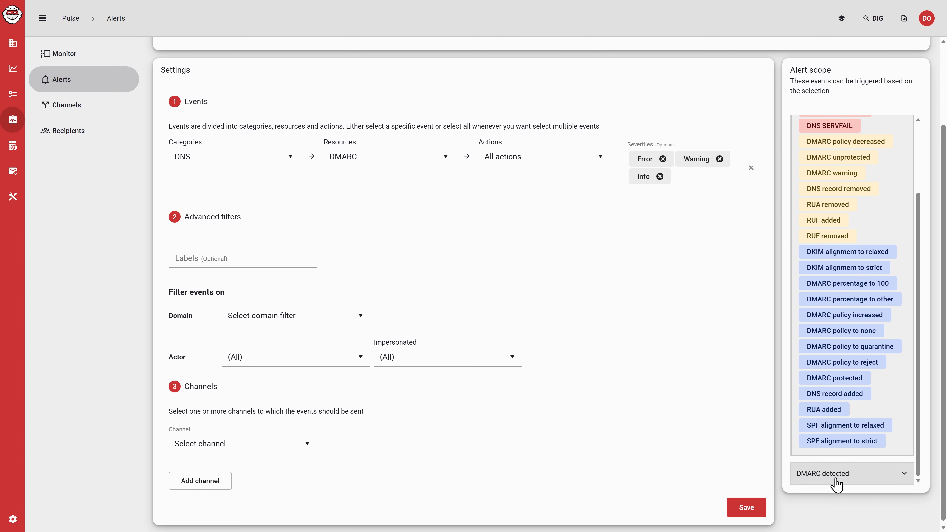
scroll(830, 401, "up", 3)
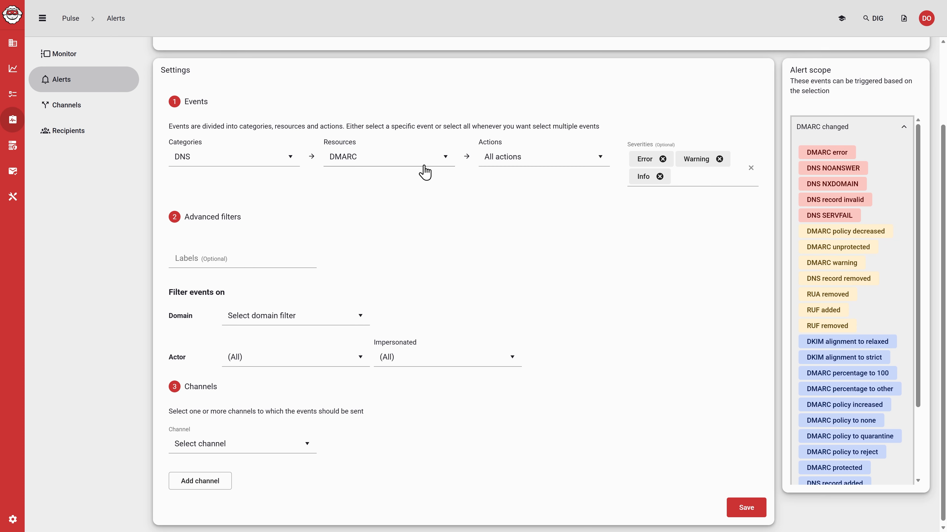
left_click(659, 176)
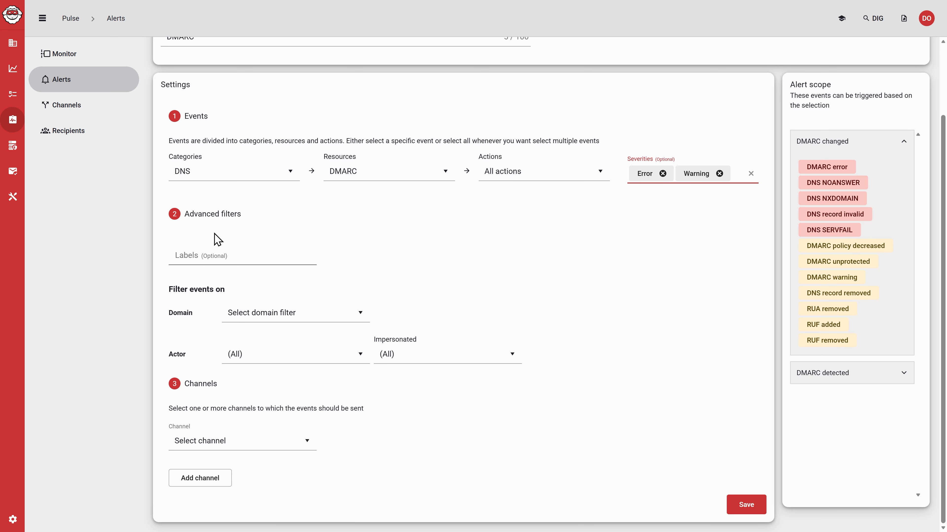
left_click(435, 288)
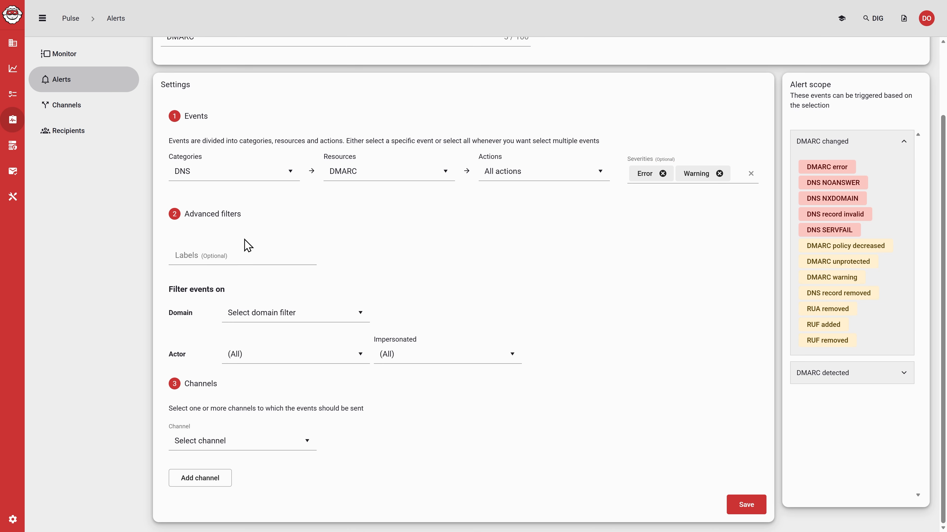
Try out the advanced filters by adding and removing the DMARC error label and viewing the domain filter options
left_click(240, 251)
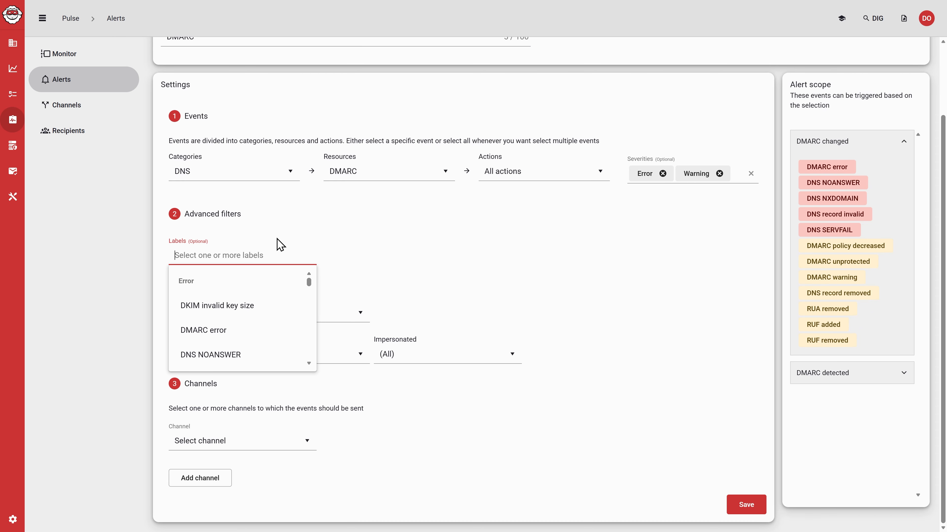
left_click(225, 330)
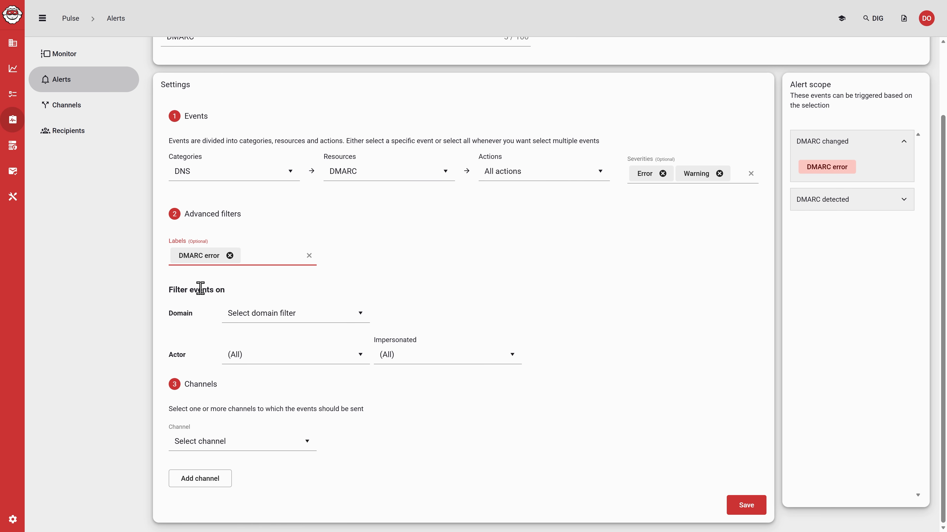
left_click(229, 255)
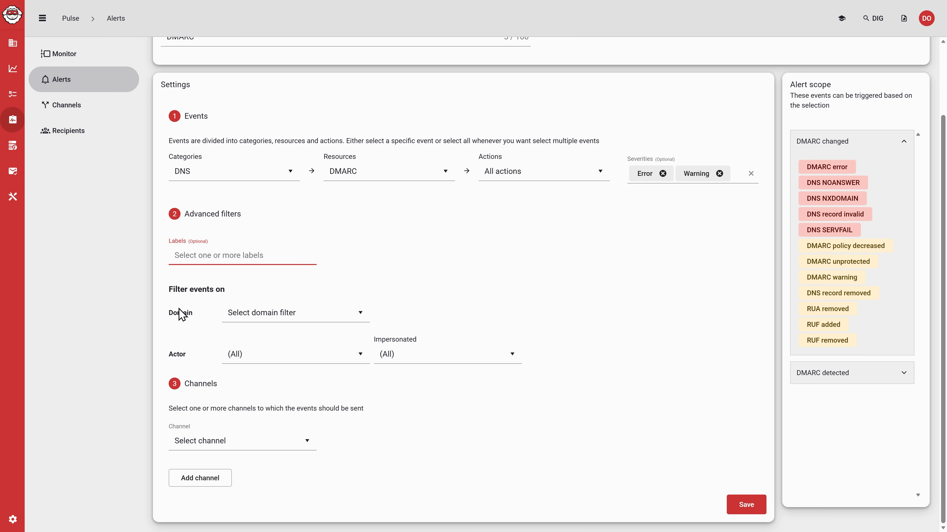
left_click(300, 321)
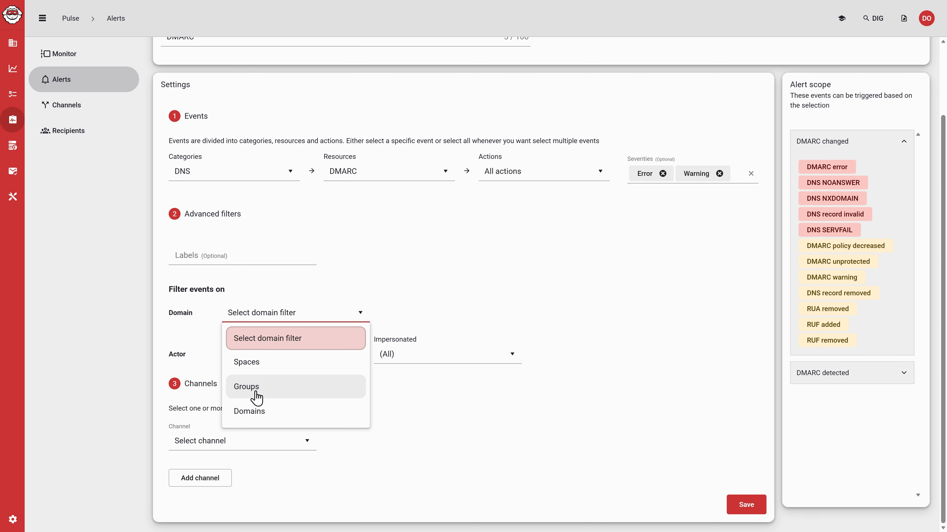
left_click(620, 315)
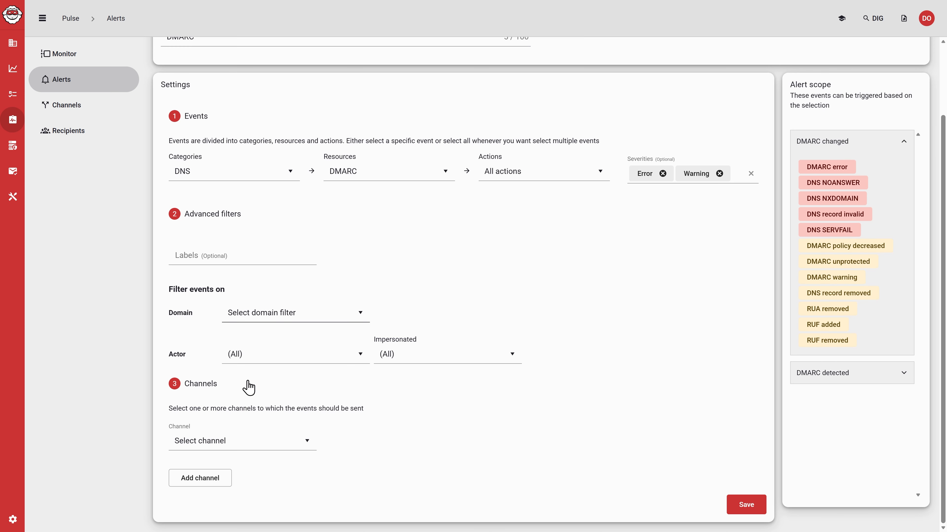
Choose Direct email as the alert's channel, add a recipient to it, and save the alert
left_click(232, 450)
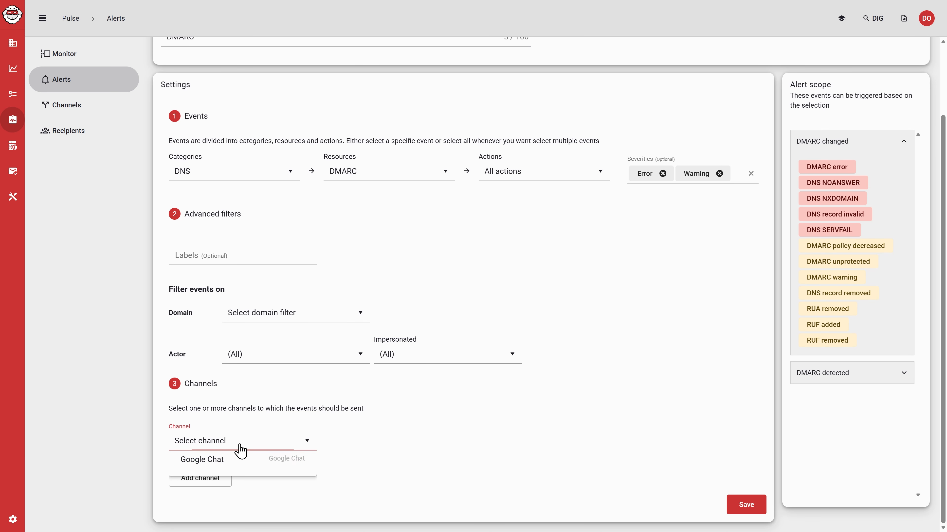
left_click(228, 496)
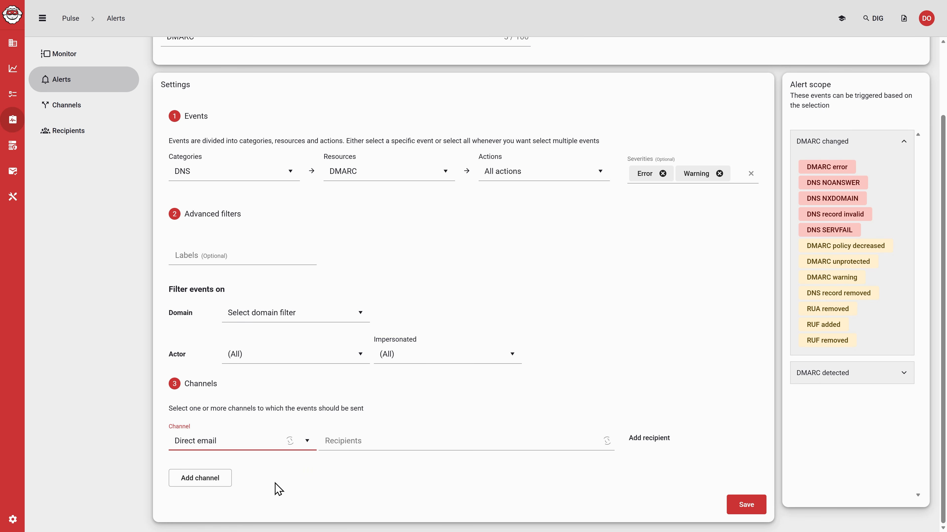
left_click(750, 505)
left_click(467, 449)
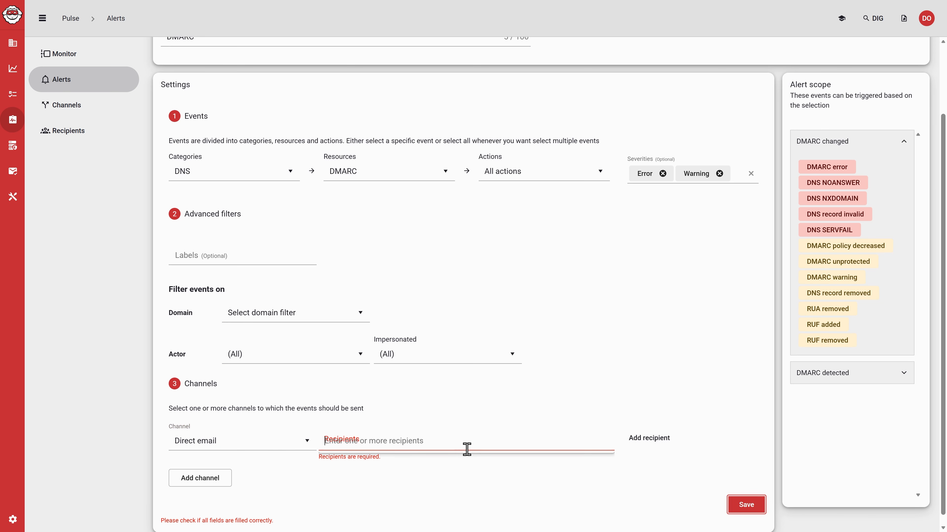
left_click(376, 467)
left_click(745, 505)
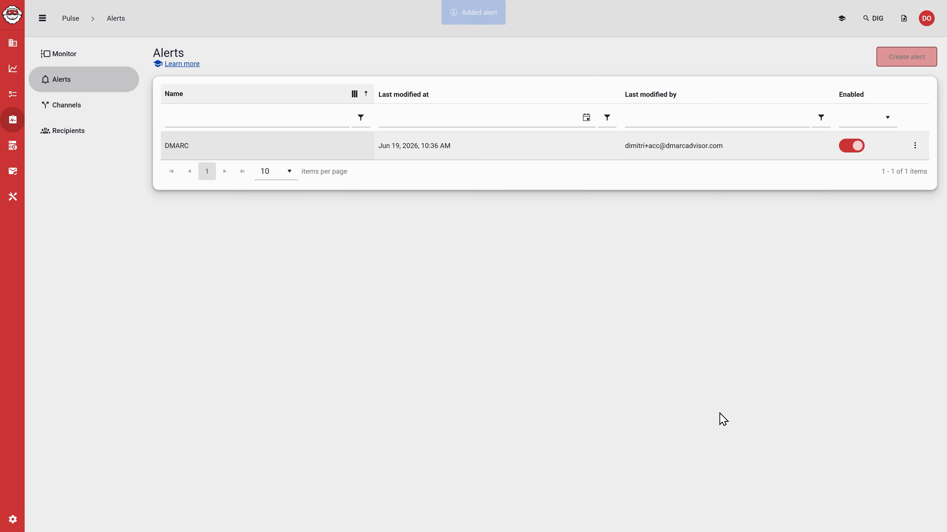